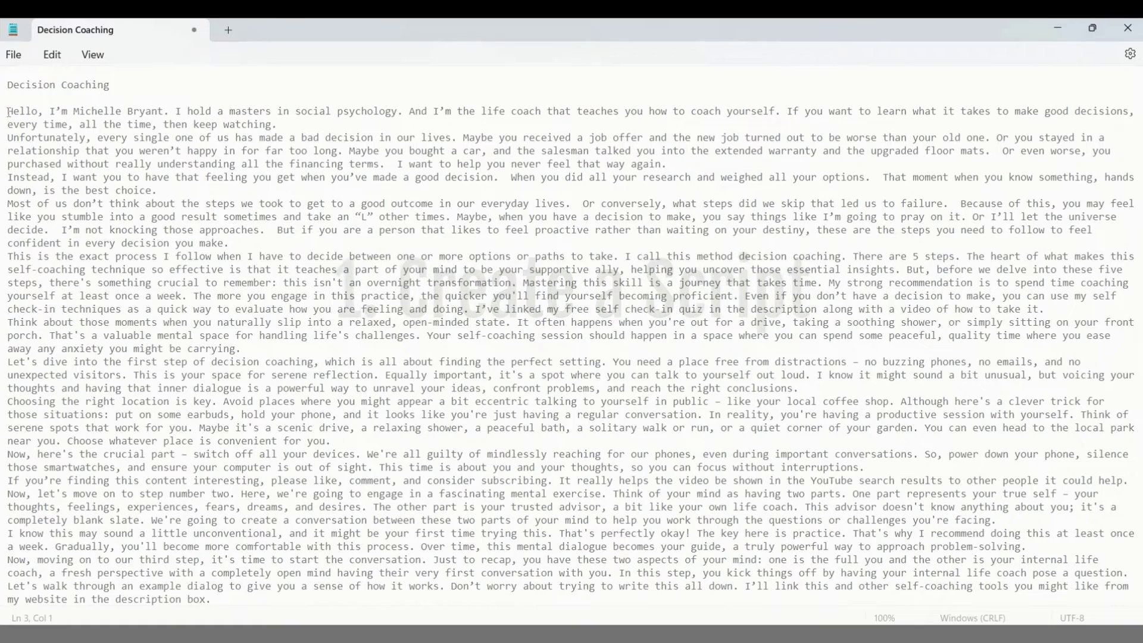
- Select the entire Decision Coaching script in Notepad and copy it
key("ctrl+a")
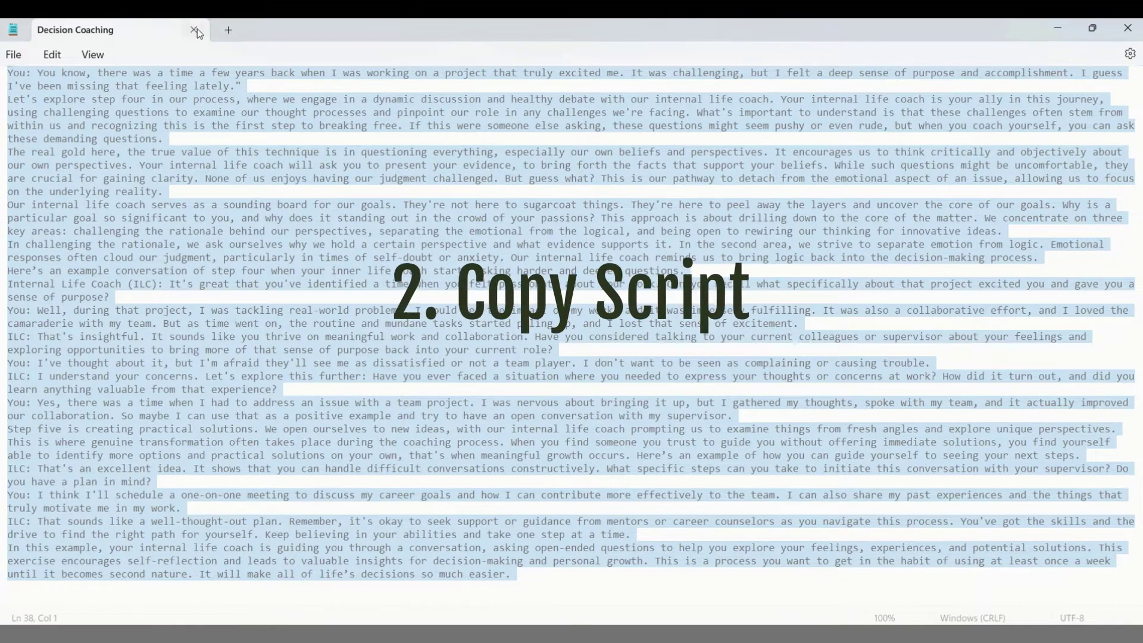
right_click(143, 235)
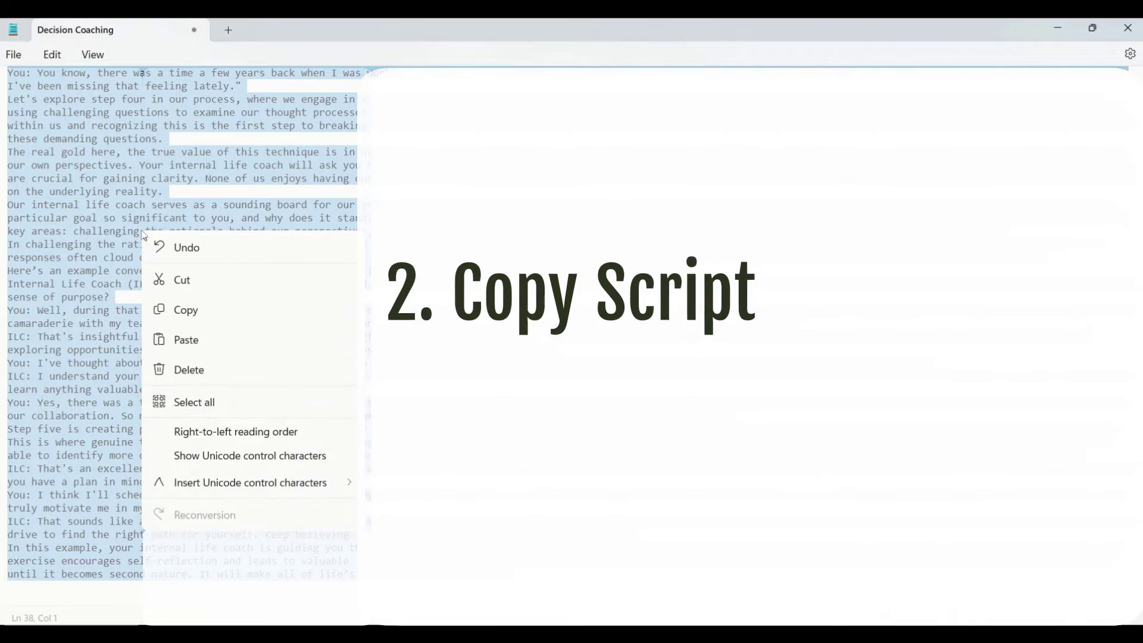
left_click(193, 321)
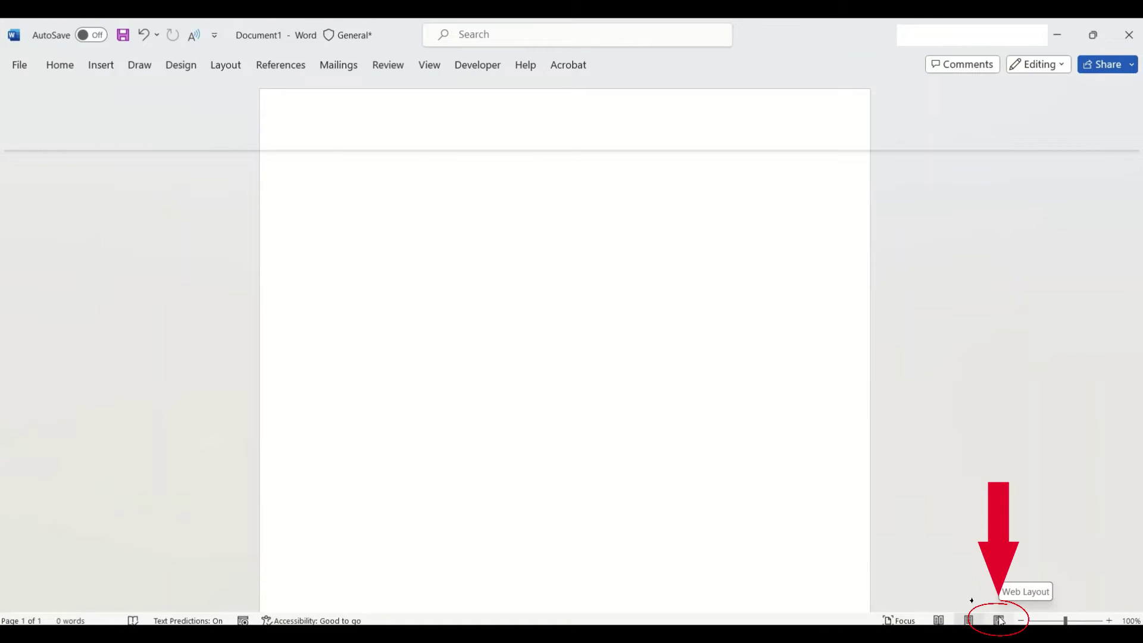
- Show the blank Word document in full-width Web Layout view
left_click(999, 620)
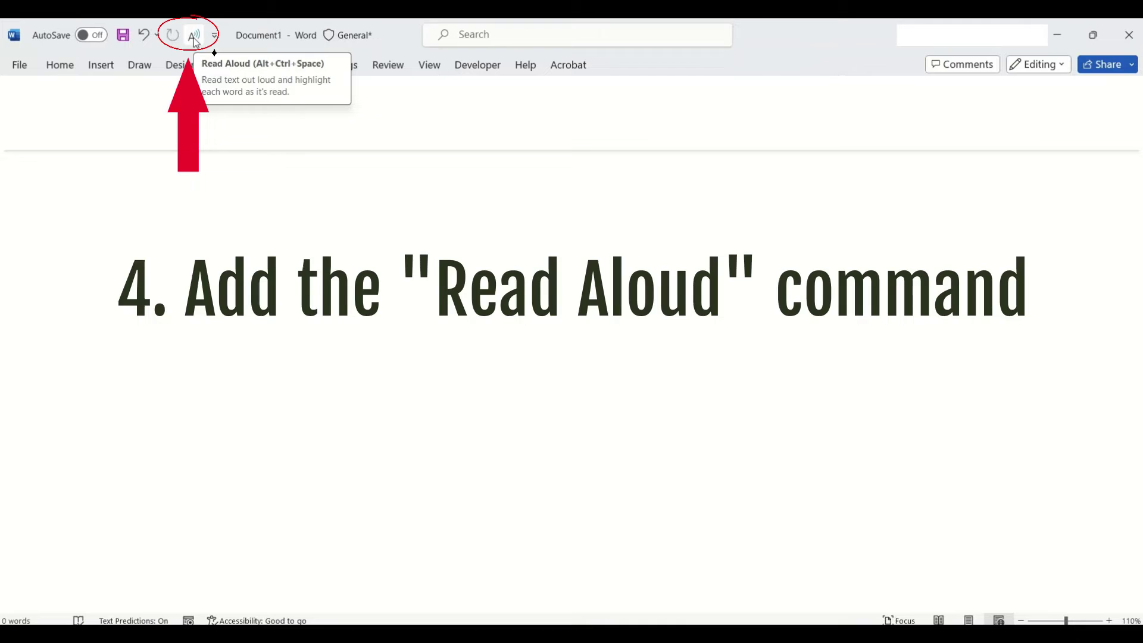
left_click(215, 37)
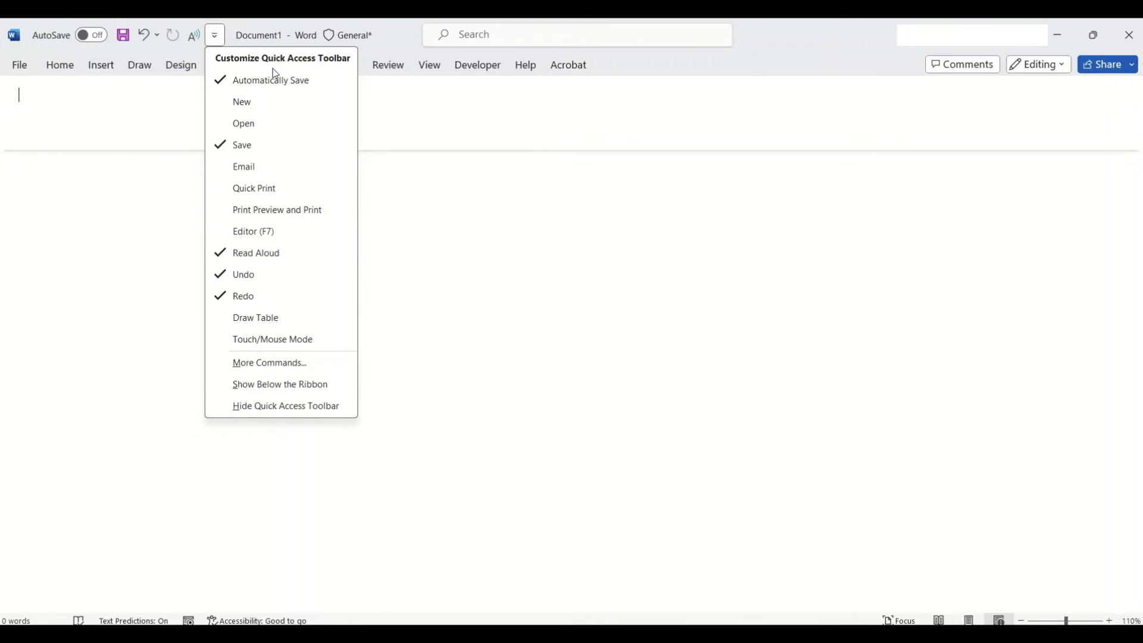
left_click(252, 371)
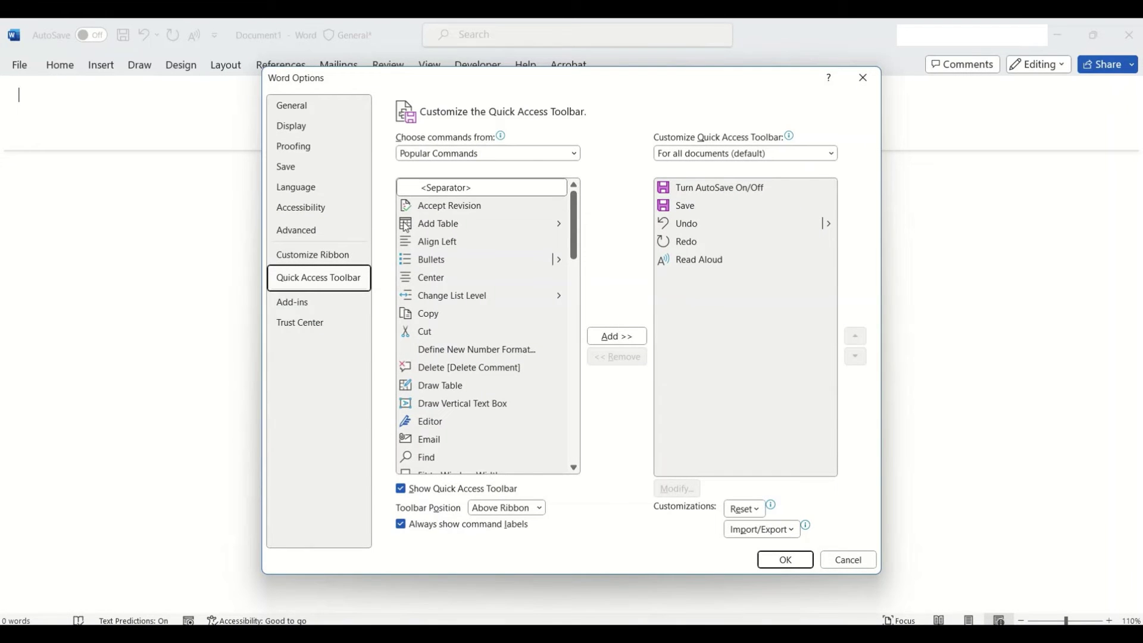
left_click(447, 154)
key("Escape")
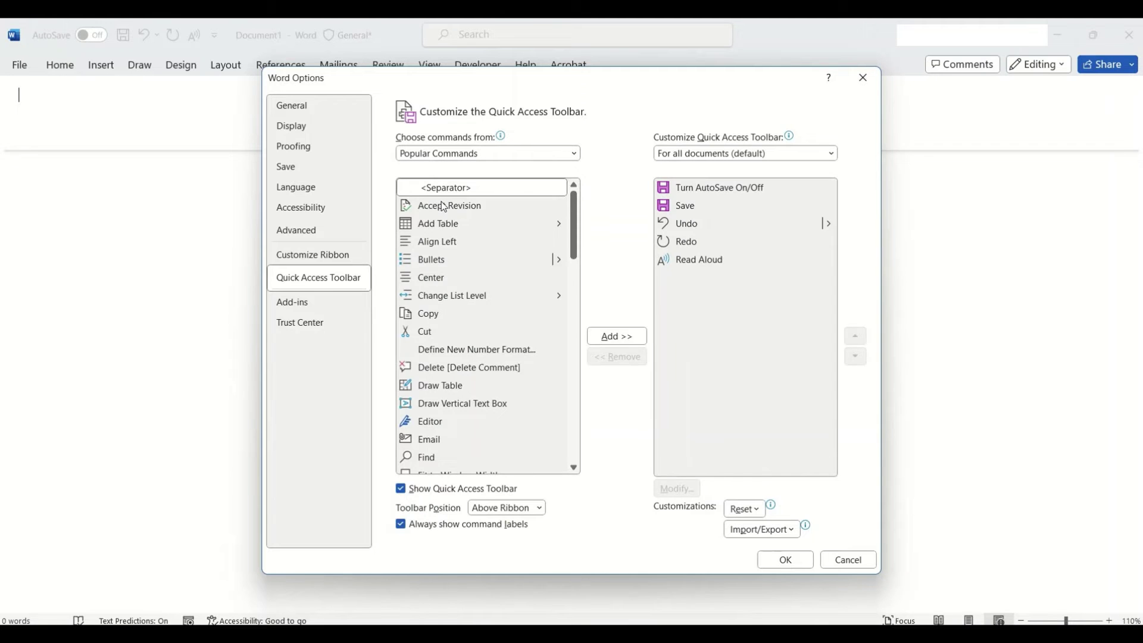
scroll(488, 154, "down", 2)
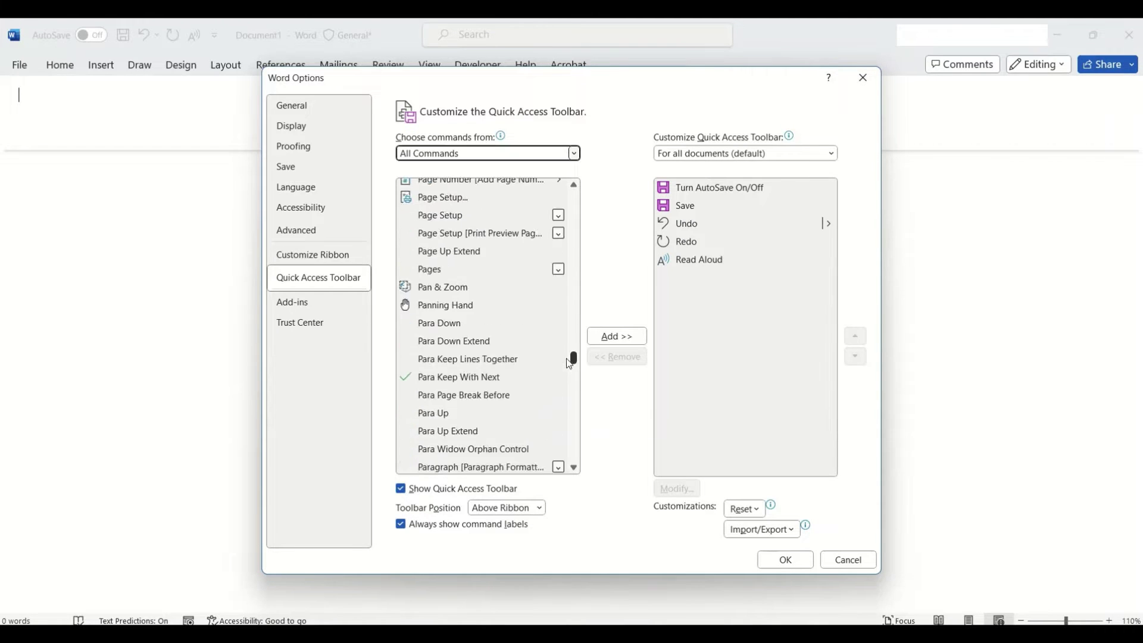
scroll(456, 273, "down", 5)
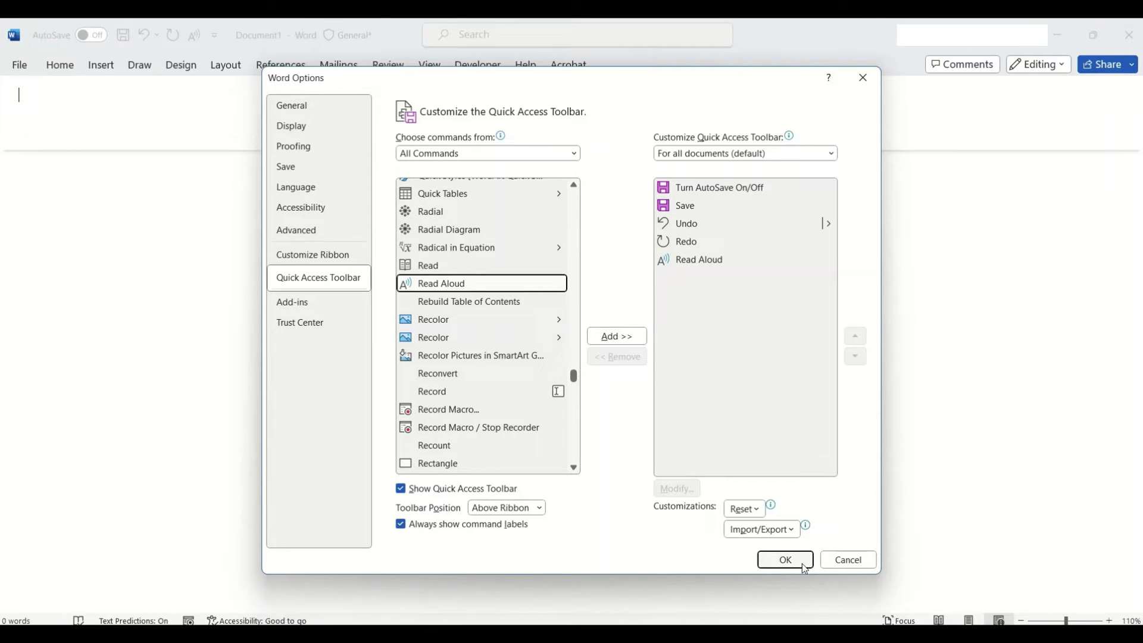
left_click(839, 561)
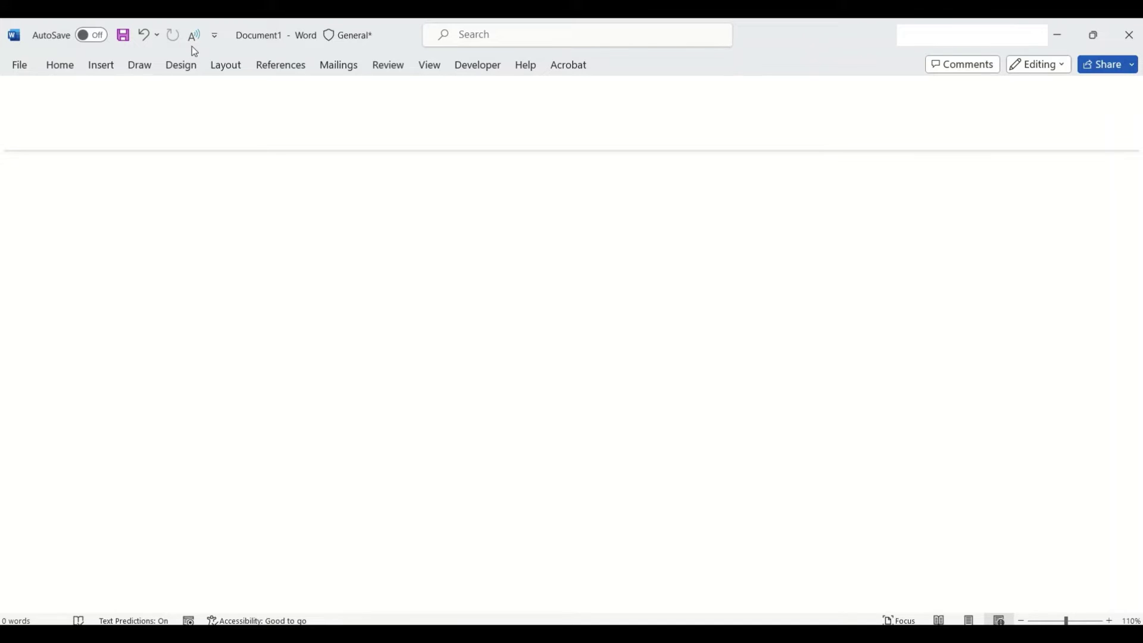
- Insert a 1x1 table at the top and drag its right border in to a slim column
left_click(102, 68)
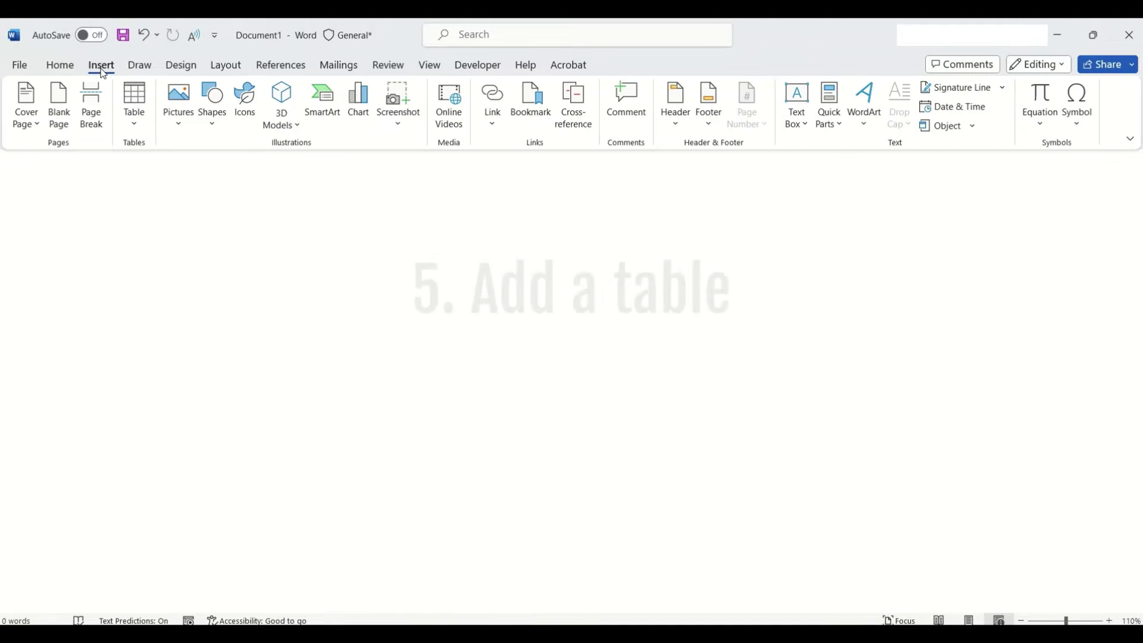
left_click(126, 125)
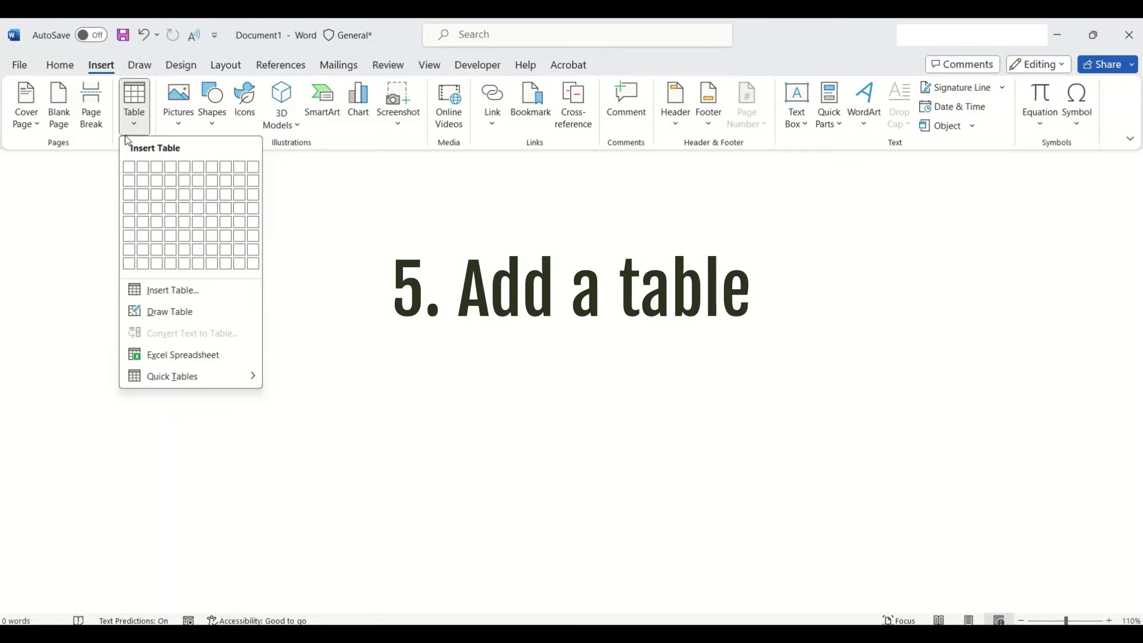
left_click(126, 169)
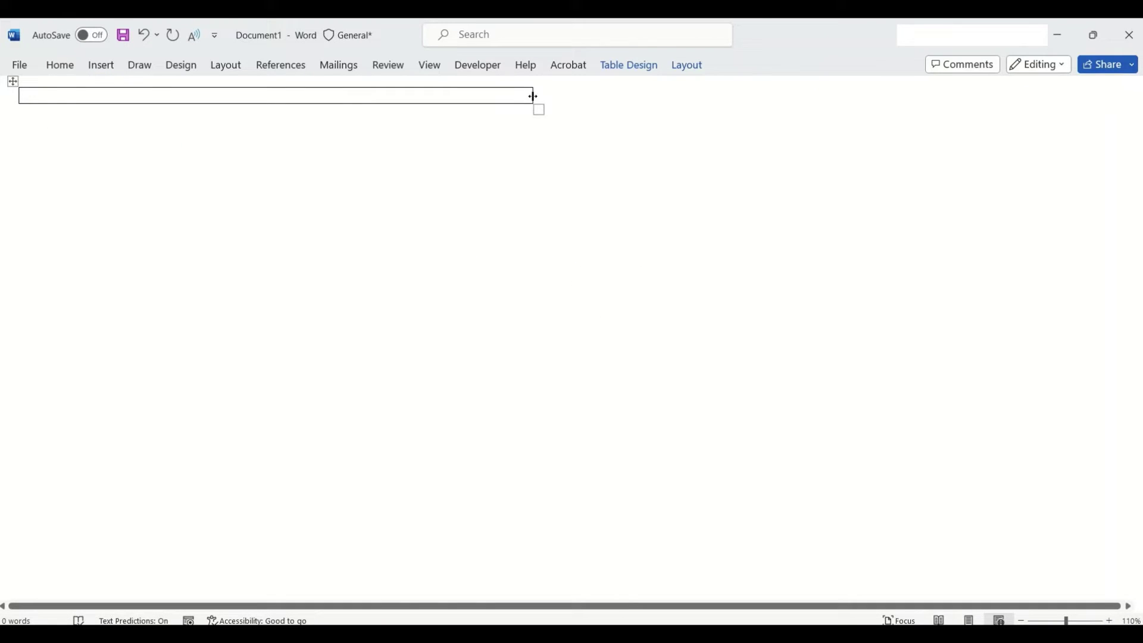
left_click_drag(533, 96, 291, 95)
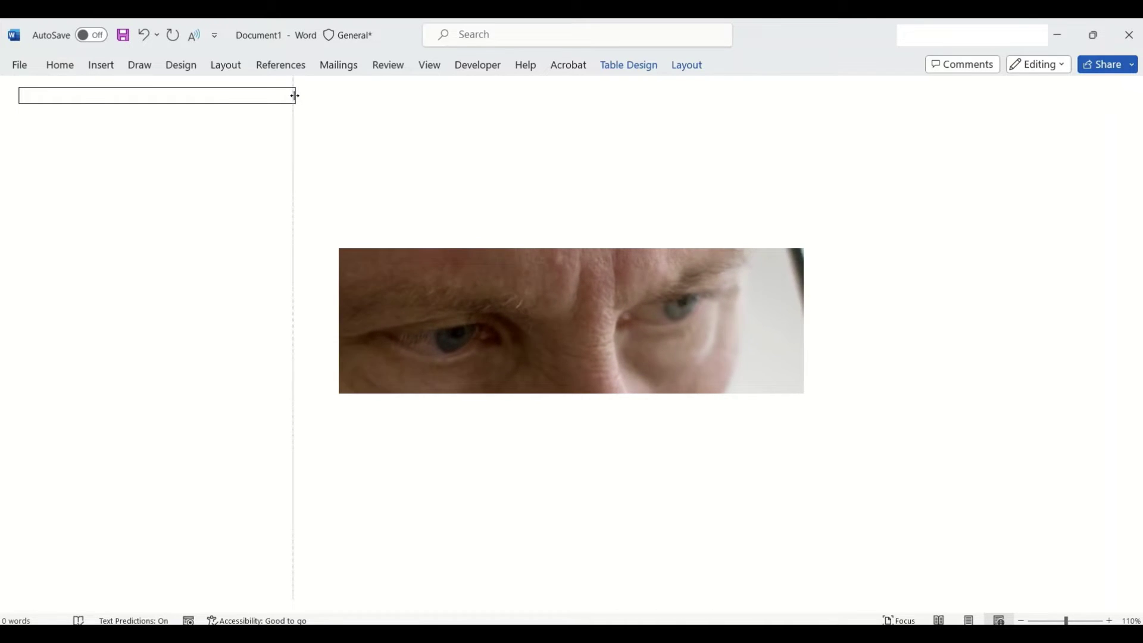
left_click_drag(296, 96, 296, 96)
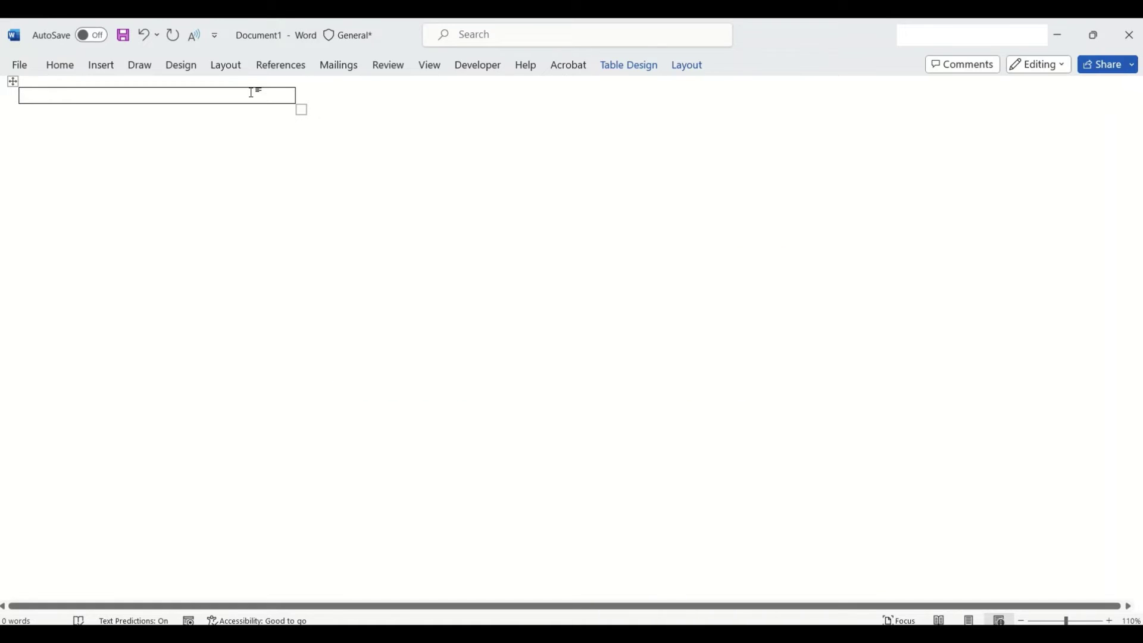
- Paste the script into the cell as text only, then start and pause Read Aloud from the top
right_click(251, 93)
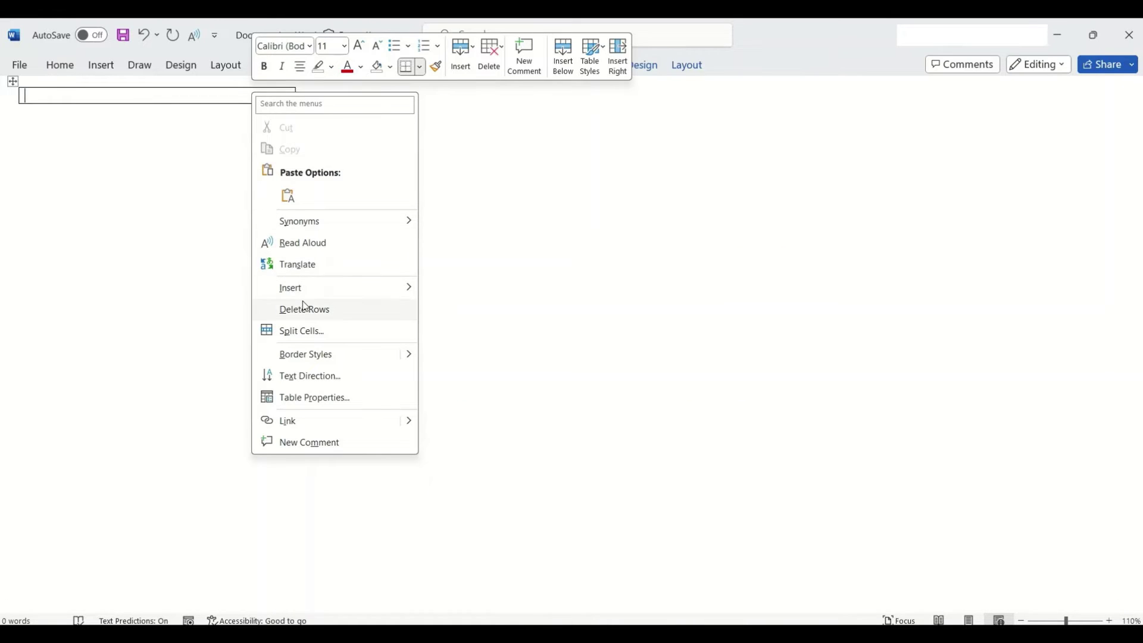
left_click(289, 202)
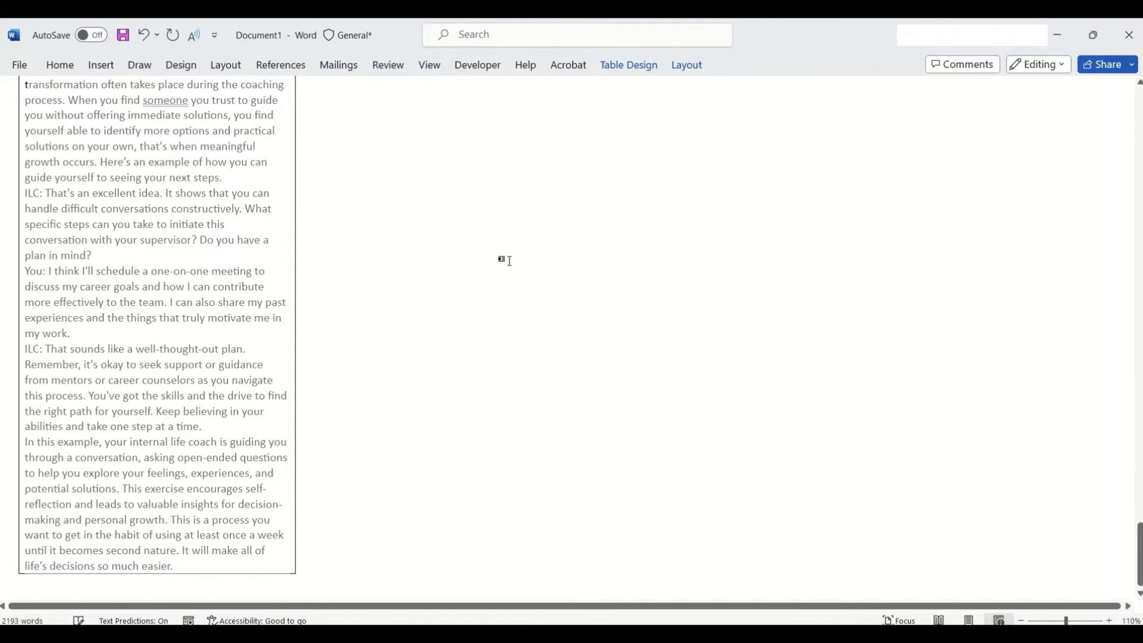
key("ctrl+Home")
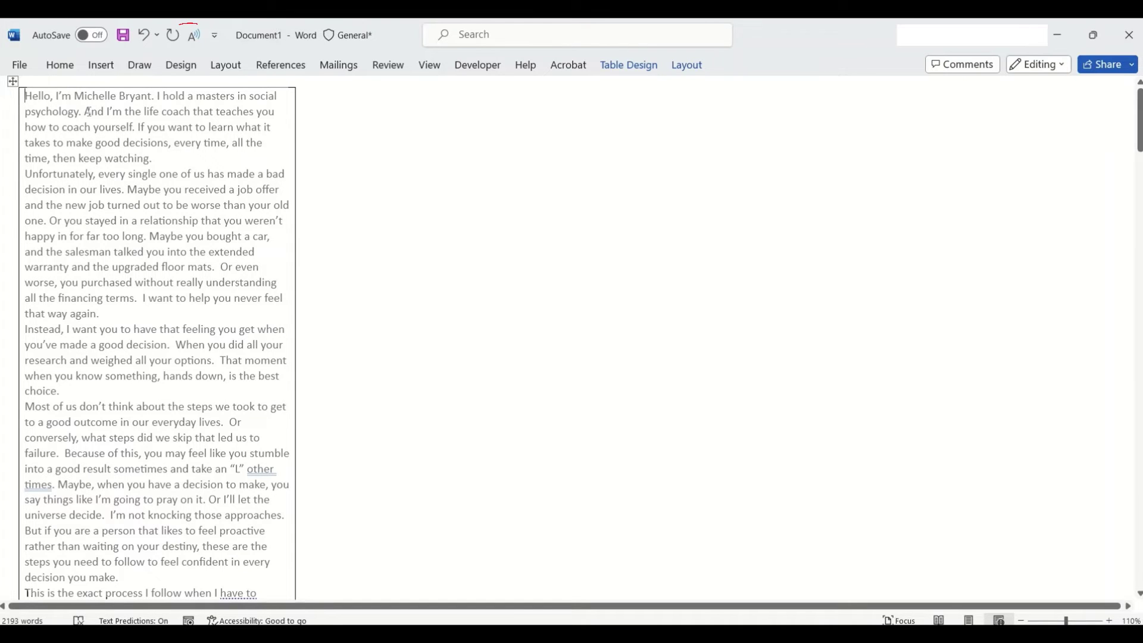
left_click(194, 36)
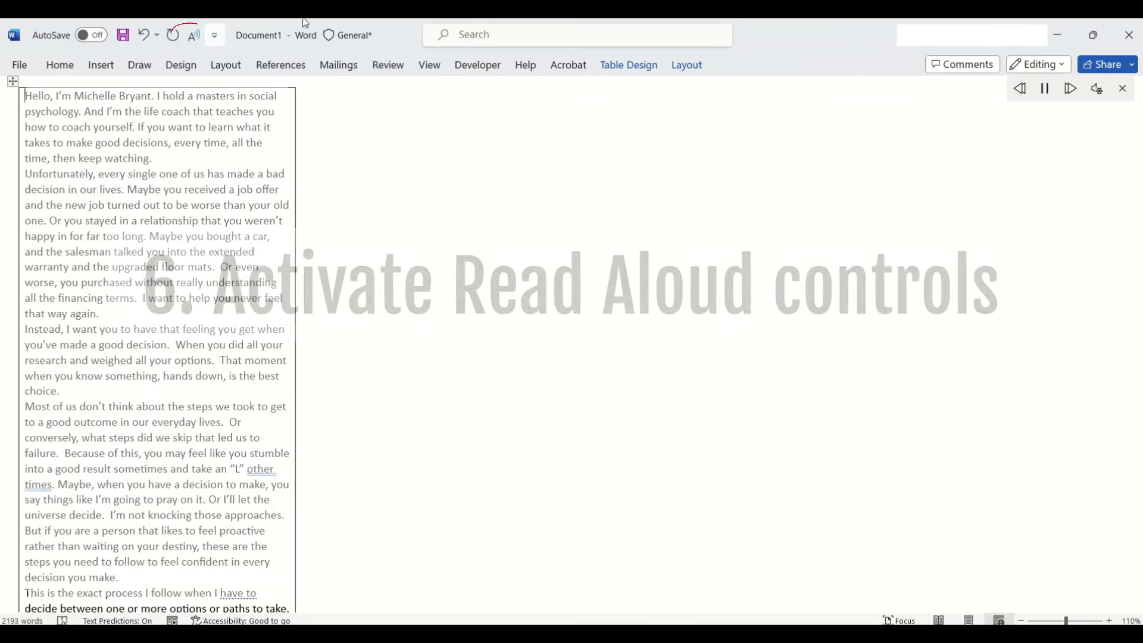
left_click(1045, 95)
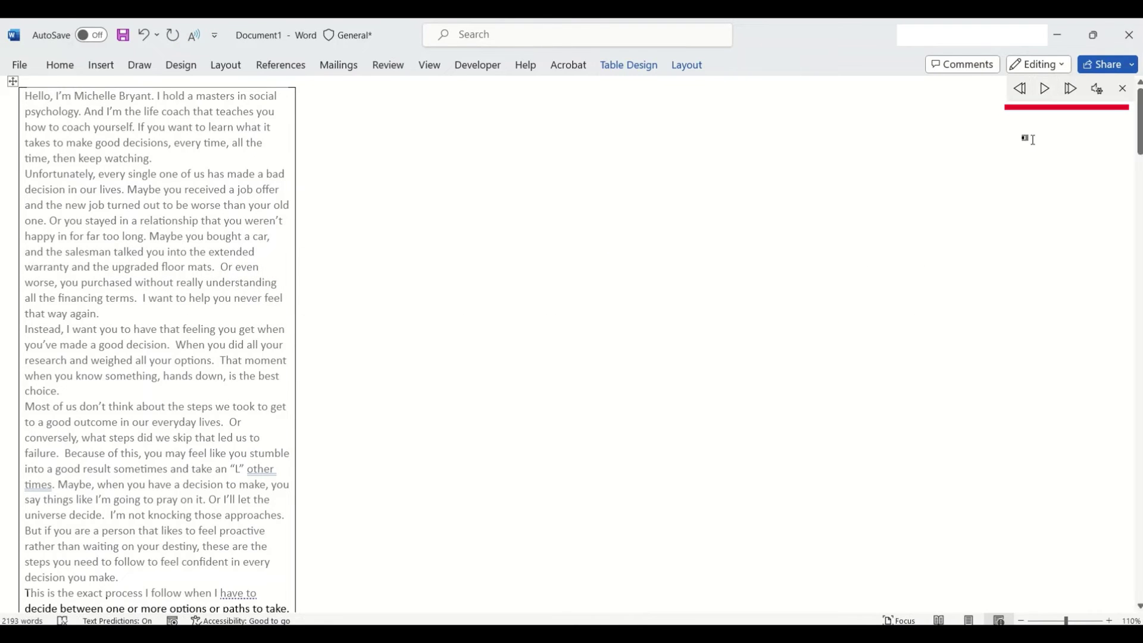
- Restore the Word window down from full-screen size
left_click(1094, 37)
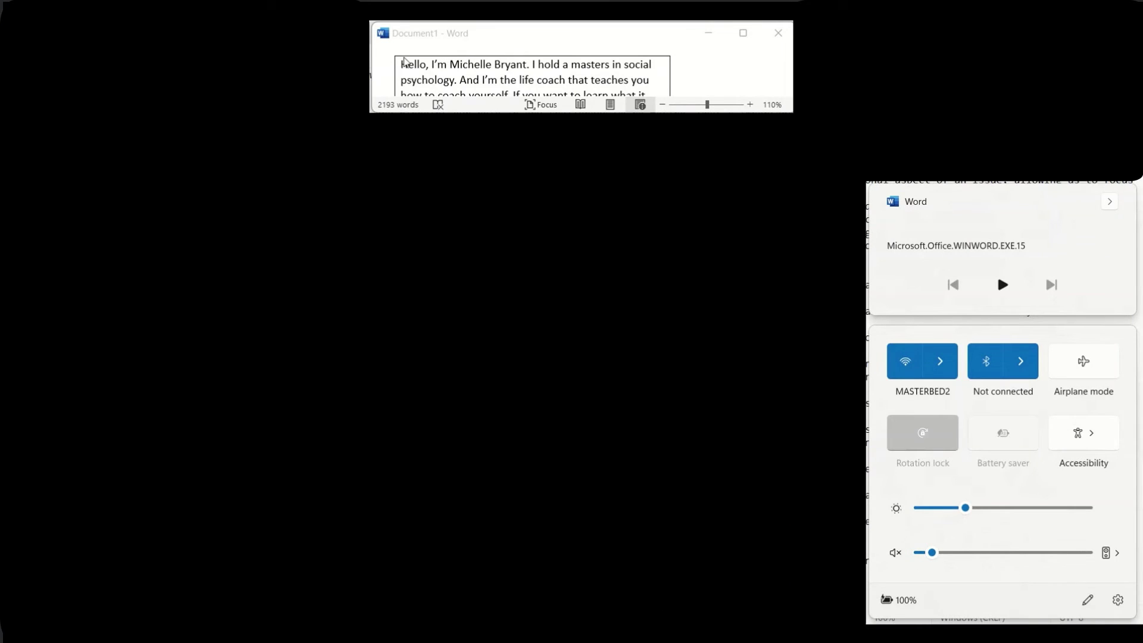
- Dismiss the quick settings panel, then briefly play and stop Read Aloud via Ctrl+Alt+Space
left_click(432, 56)
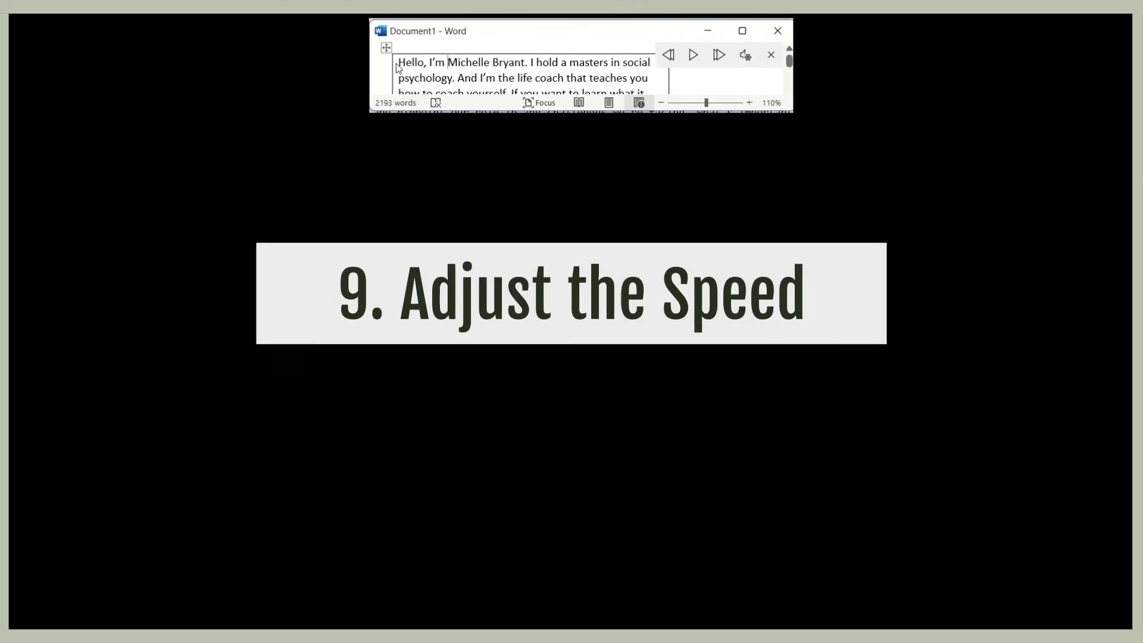
key("ctrl+alt+space")
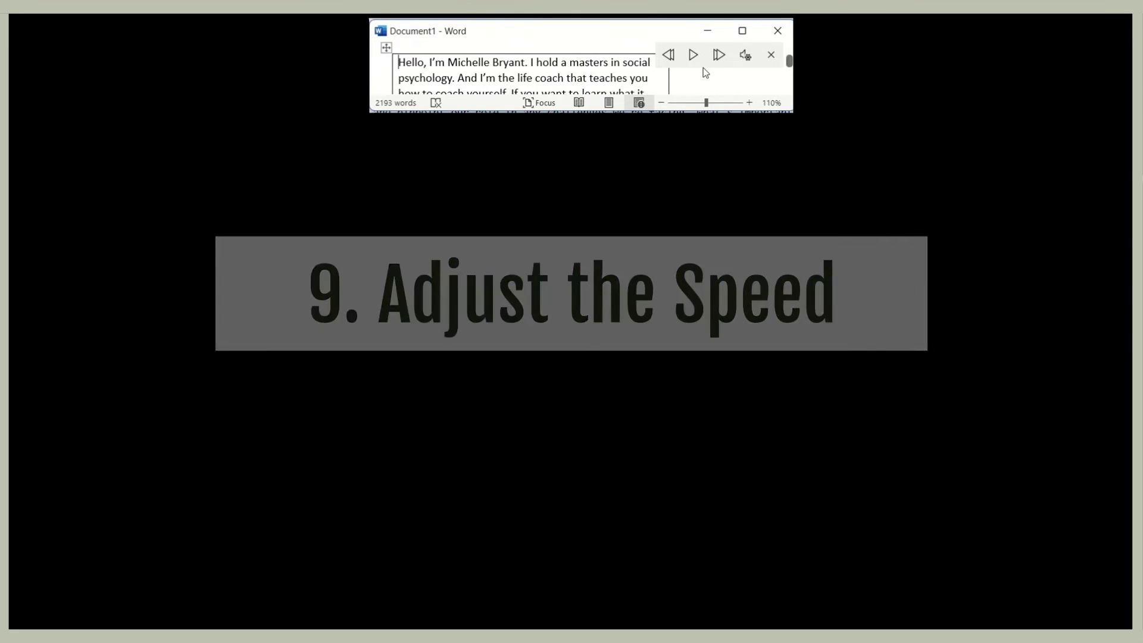
left_click(694, 54)
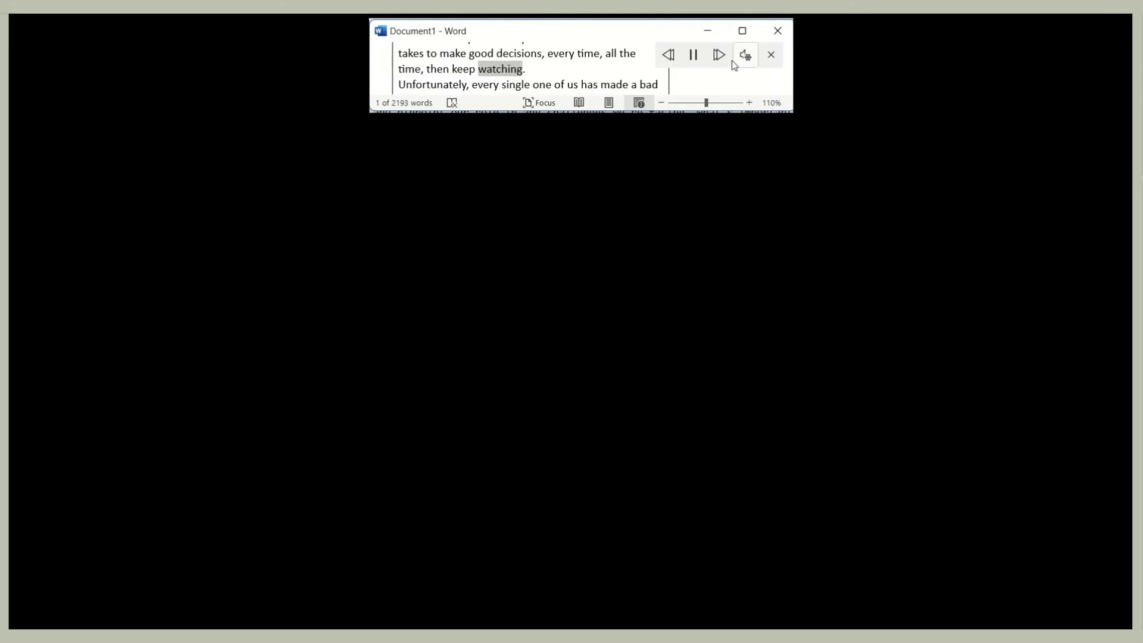
left_click(693, 55)
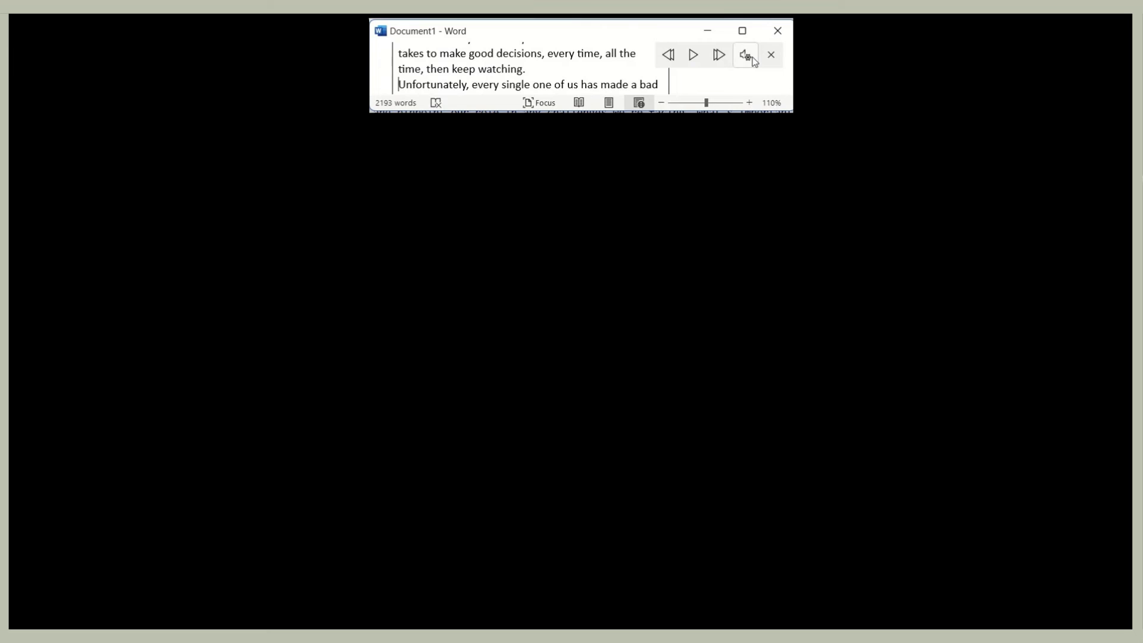
- Maximize Word and open Read Aloud settings, keeping the Microsoft David voice and checking reading speed
left_click(743, 31)
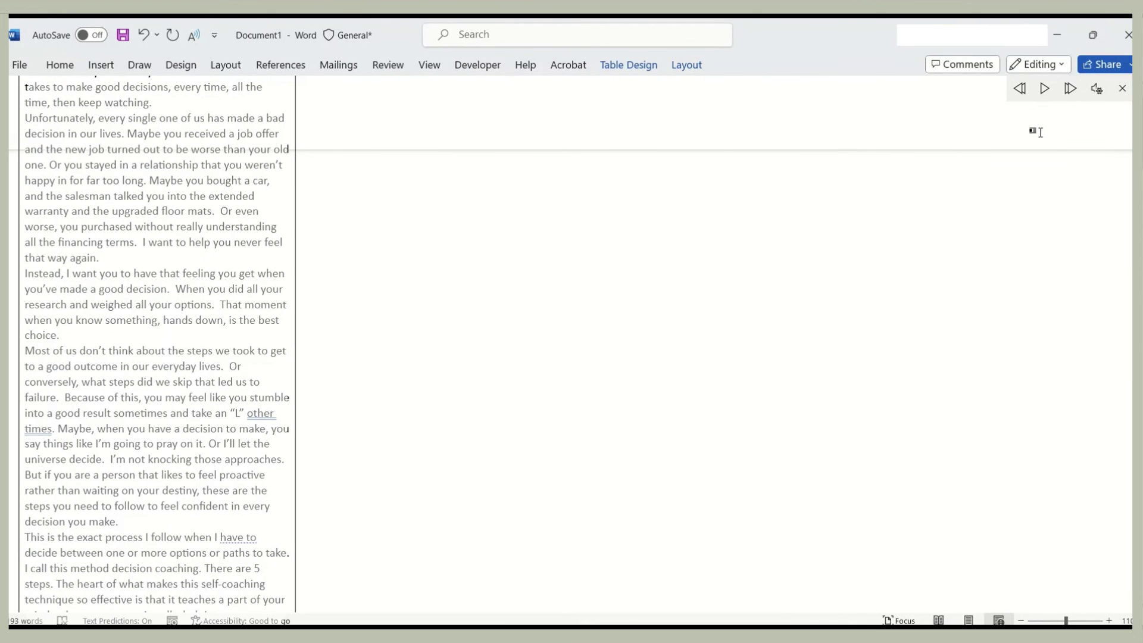
left_click(1097, 89)
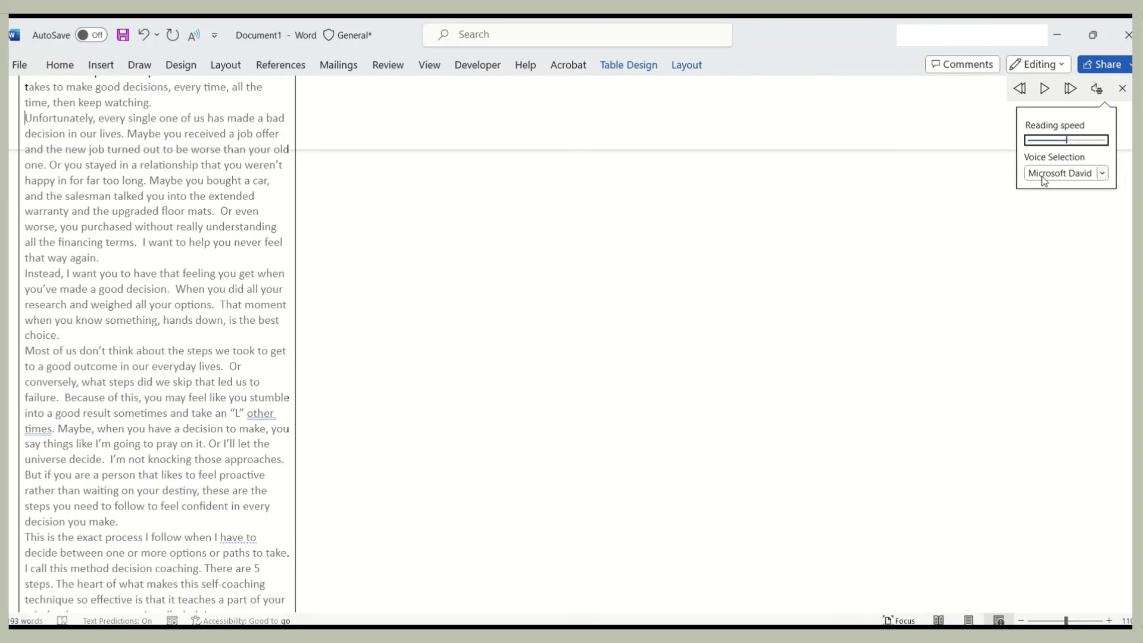
left_click(1102, 174)
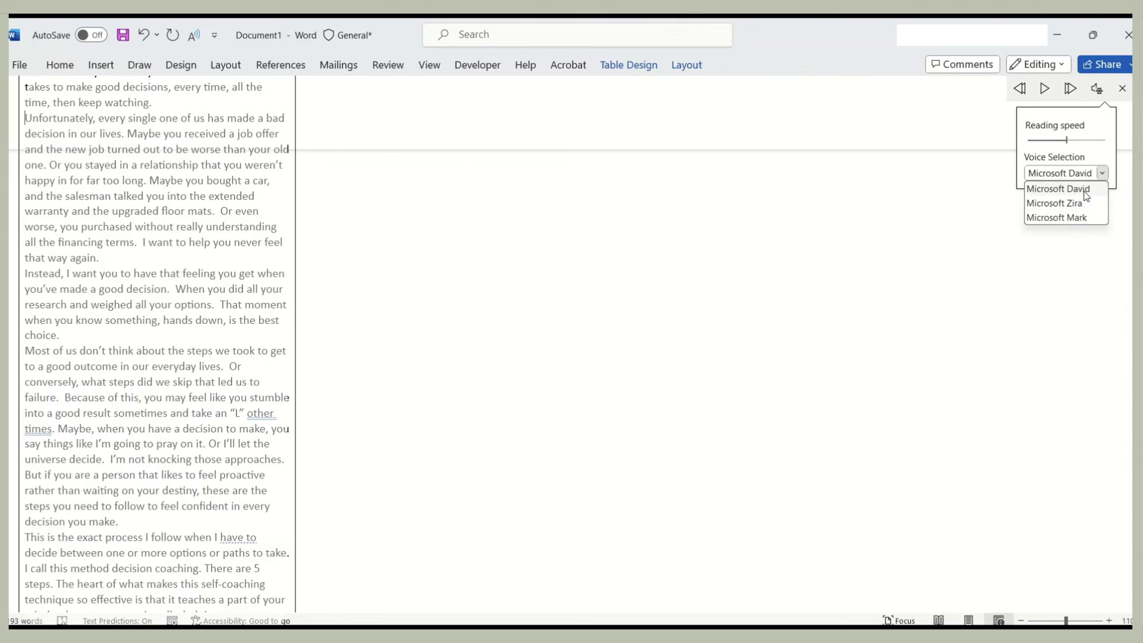
left_click(1084, 190)
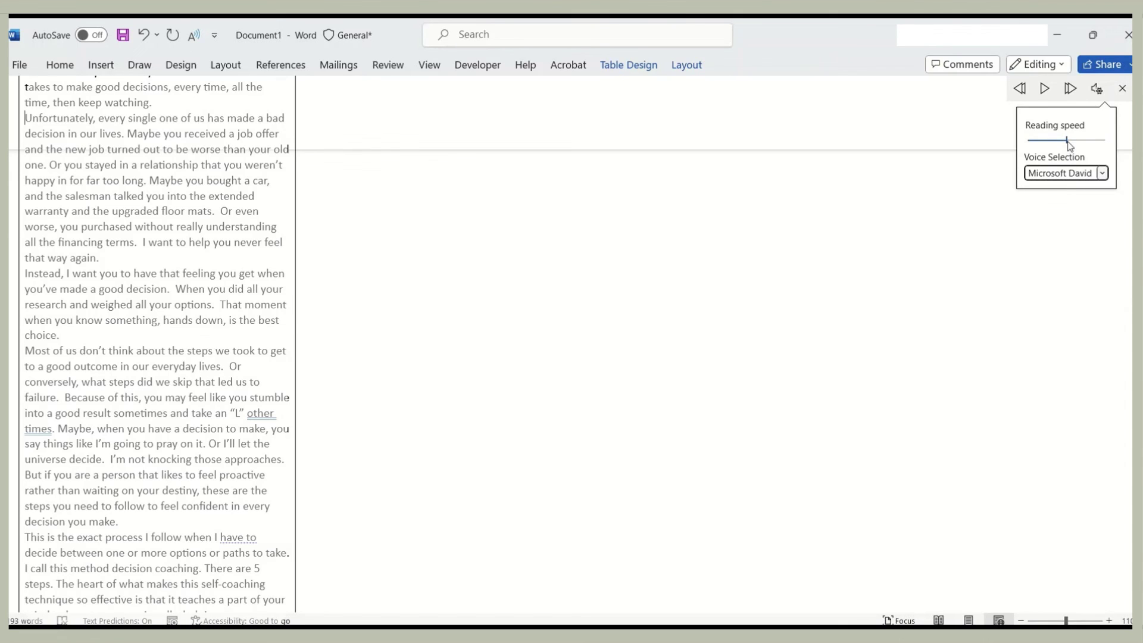
left_click(1067, 141)
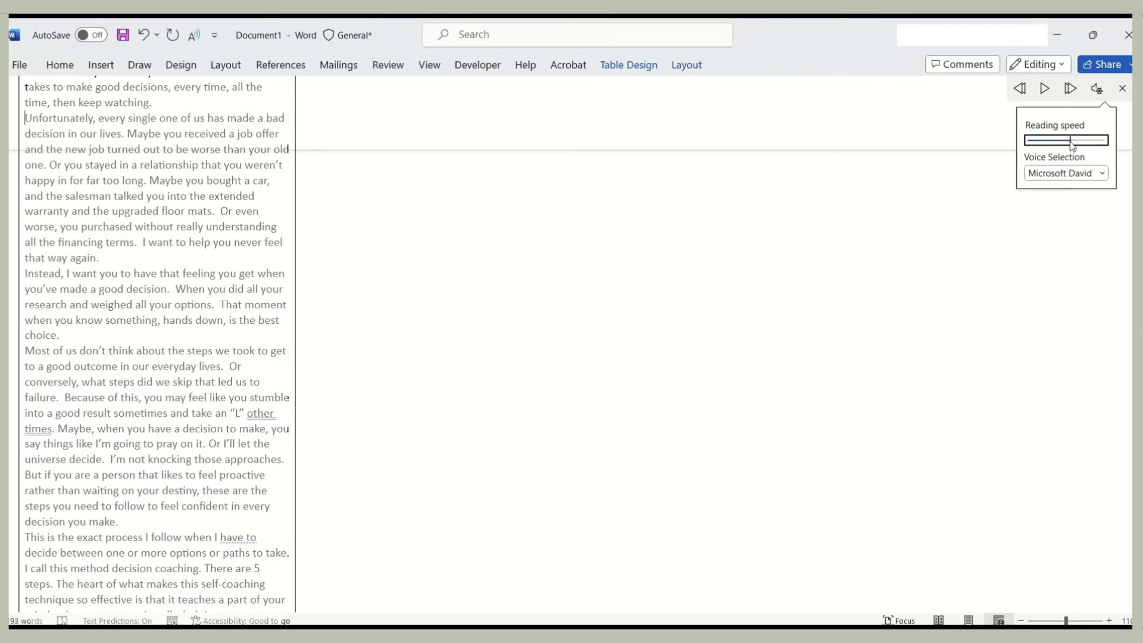